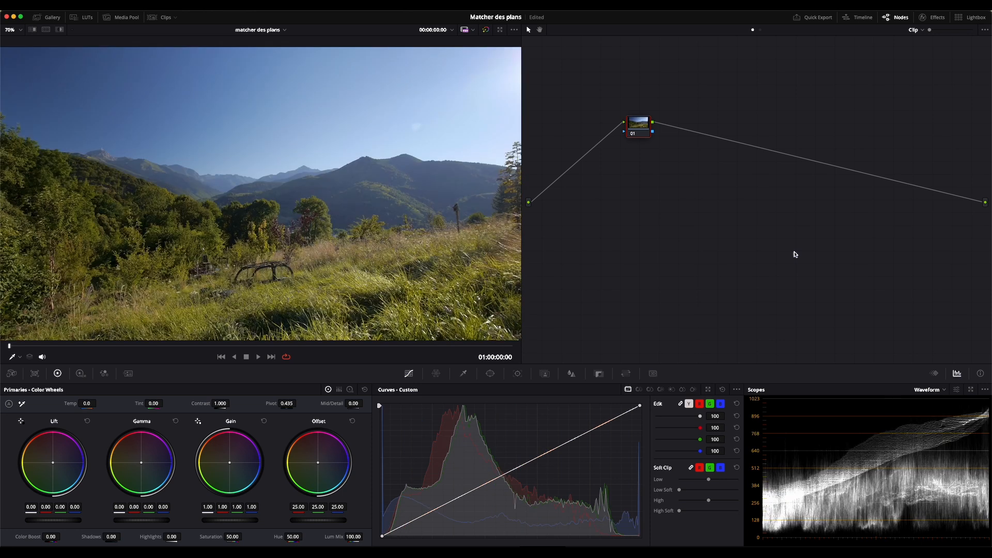
Grab a still of the mountain landscape frame from the viewer
key(Down)
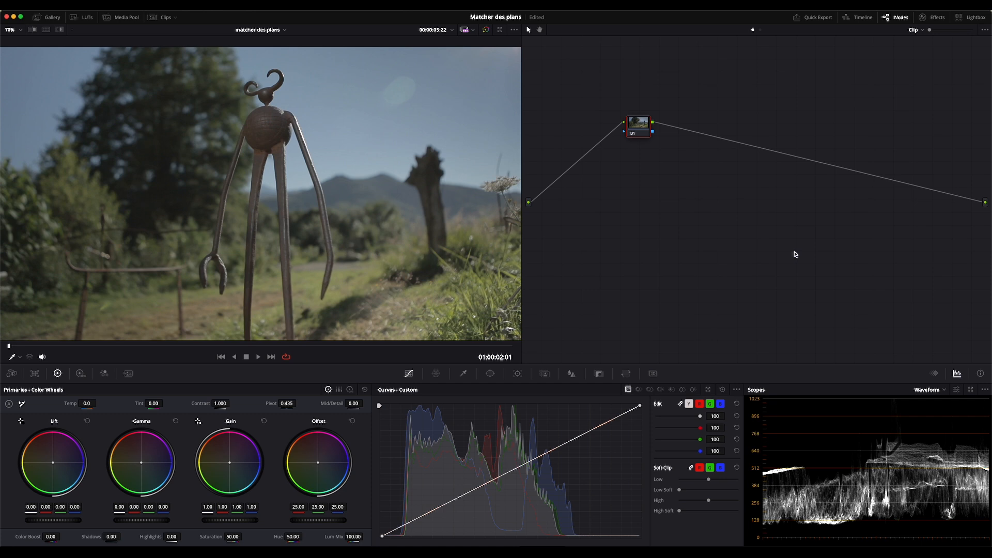
key(Up)
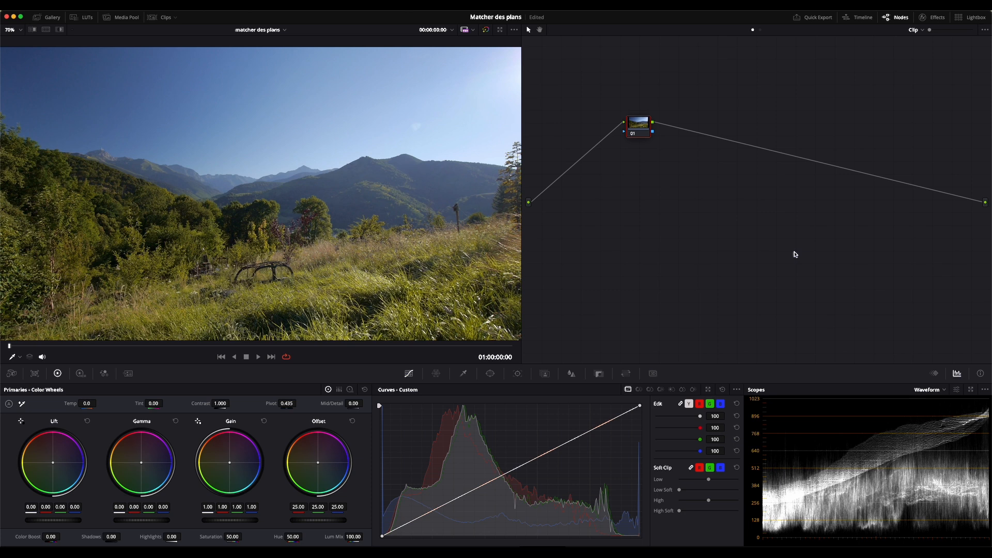
right_click(438, 202)
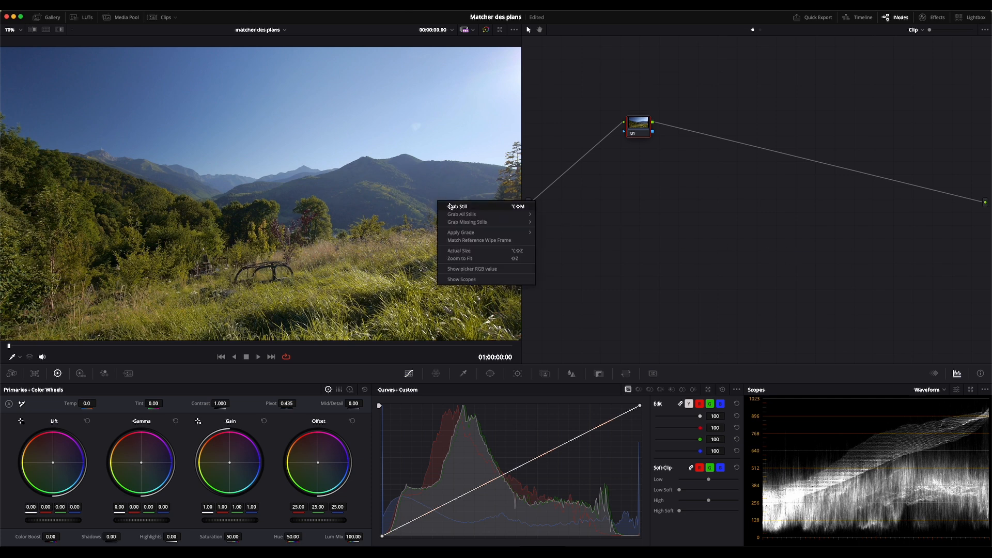
click(457, 205)
Split-screen the statue clip against the still, panning the reference to frame the mountains
key(Down)
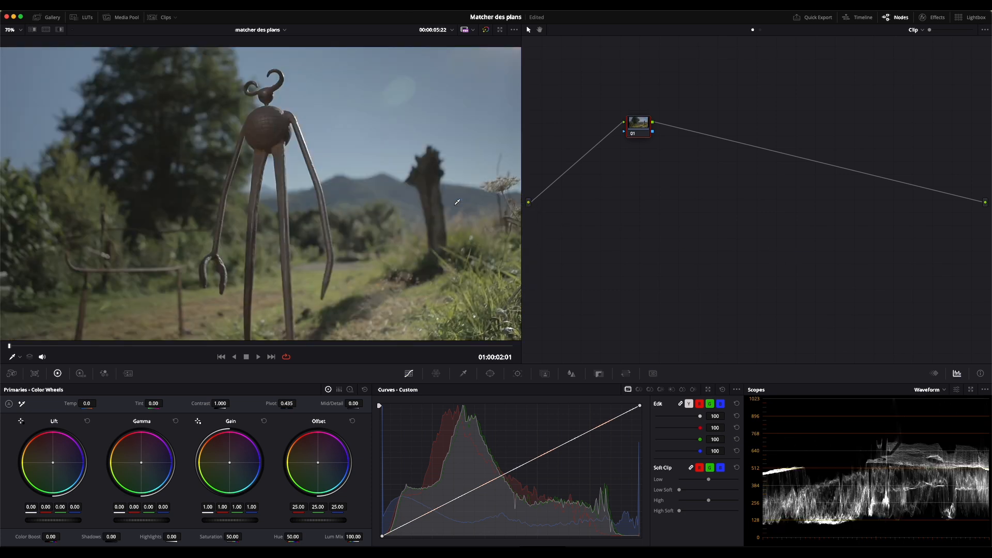
click(31, 31)
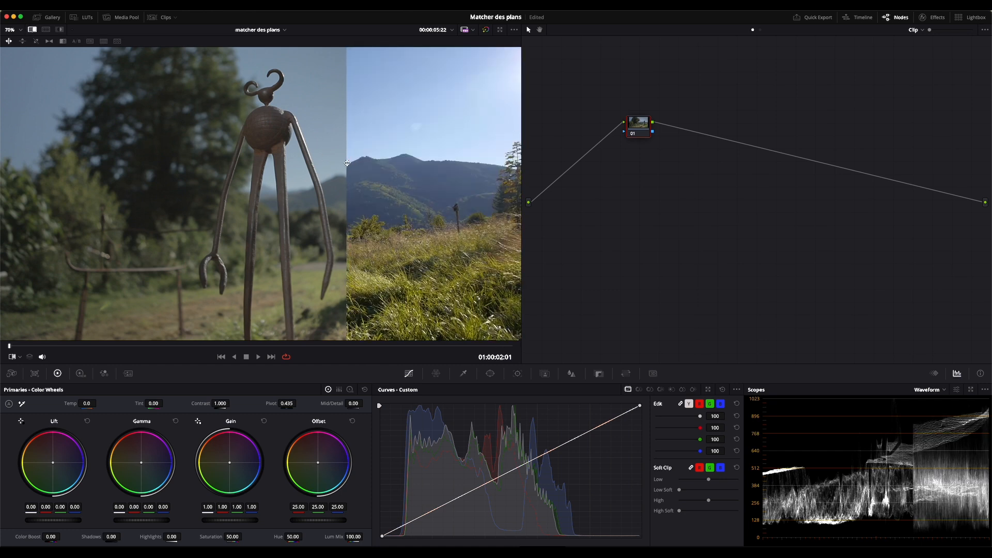
mouse_move(352, 164)
mouse_down()
mouse_move(317, 163)
mouse_move(352, 159)
mouse_up()
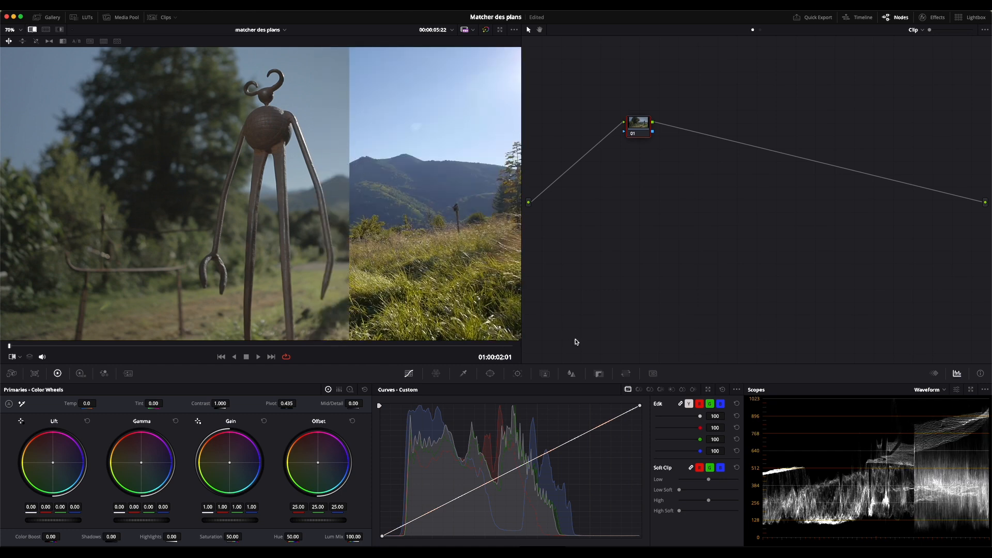
click(627, 374)
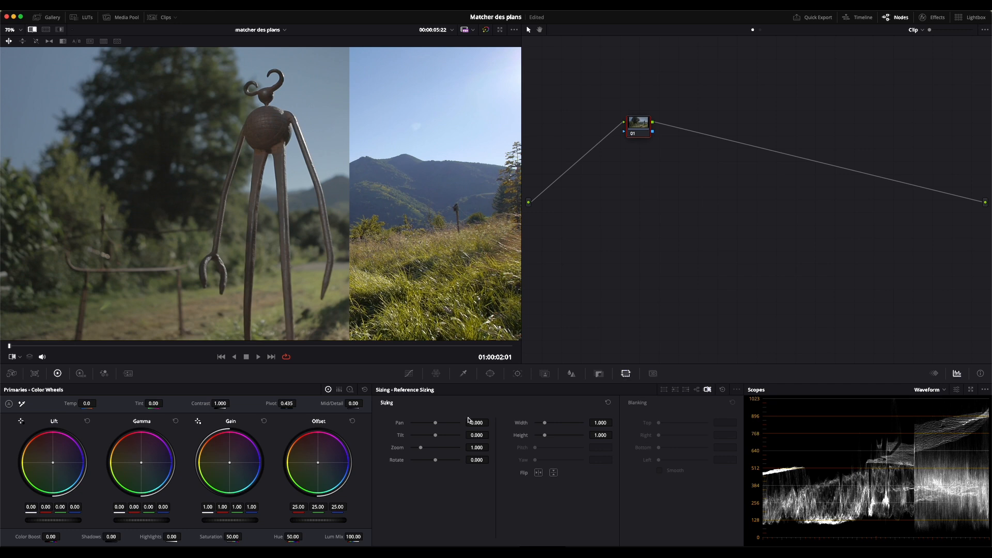
drag(435, 423, 429, 448)
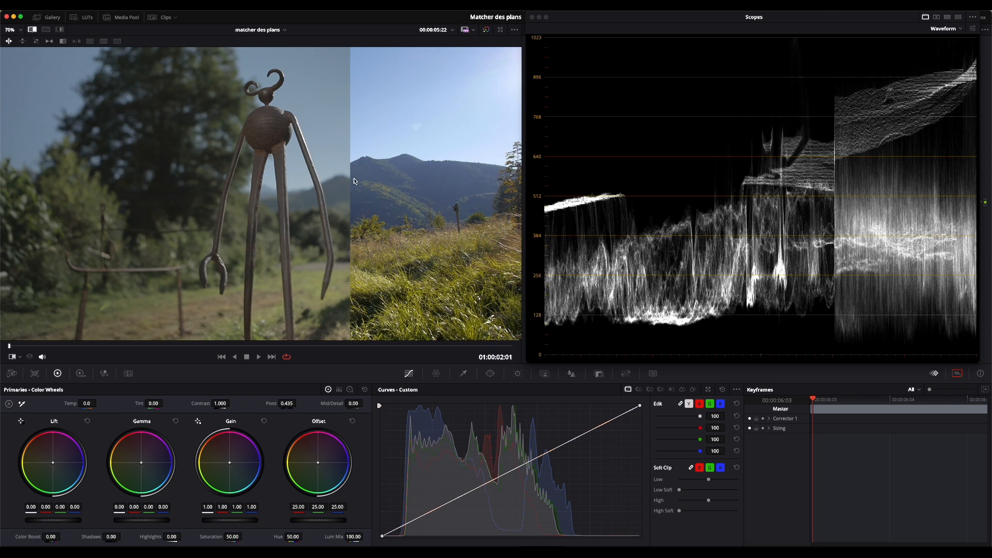
Drag the custom curve's white point left and black point right, checking against the reference
mouse_move(350, 179)
mouse_down()
mouse_move(441, 178)
mouse_move(173, 182)
mouse_move(383, 185)
mouse_move(342, 189)
mouse_up()
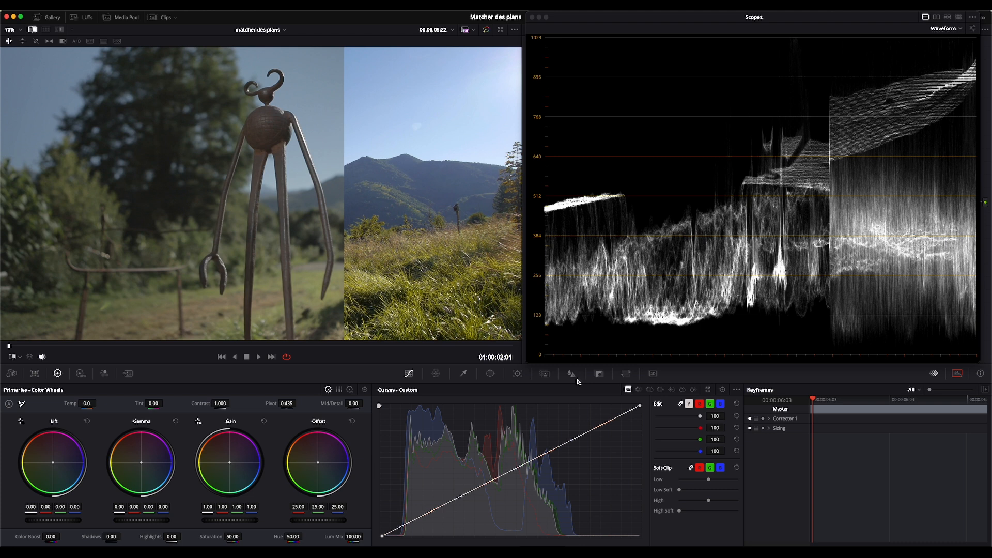
drag(639, 405, 593, 395)
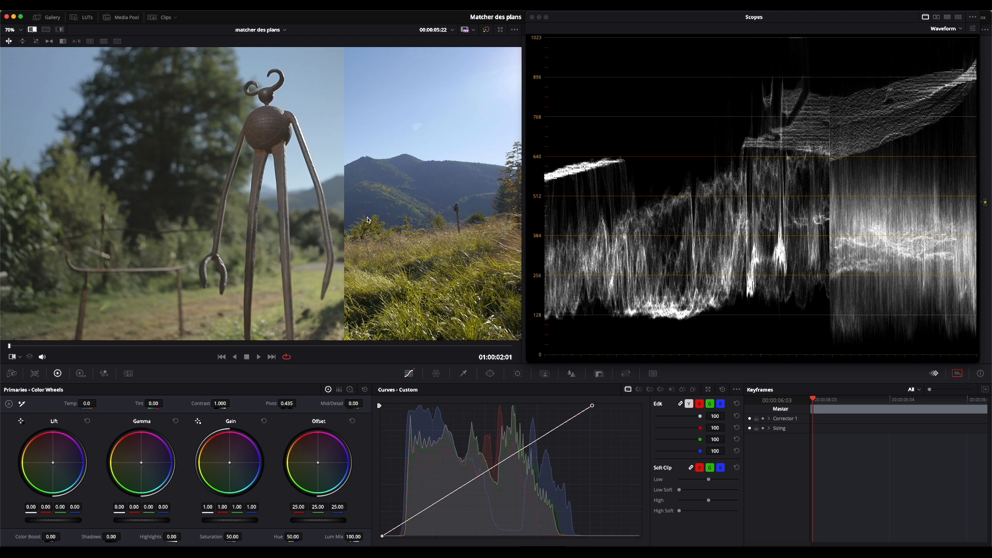
drag(345, 207, 208, 205)
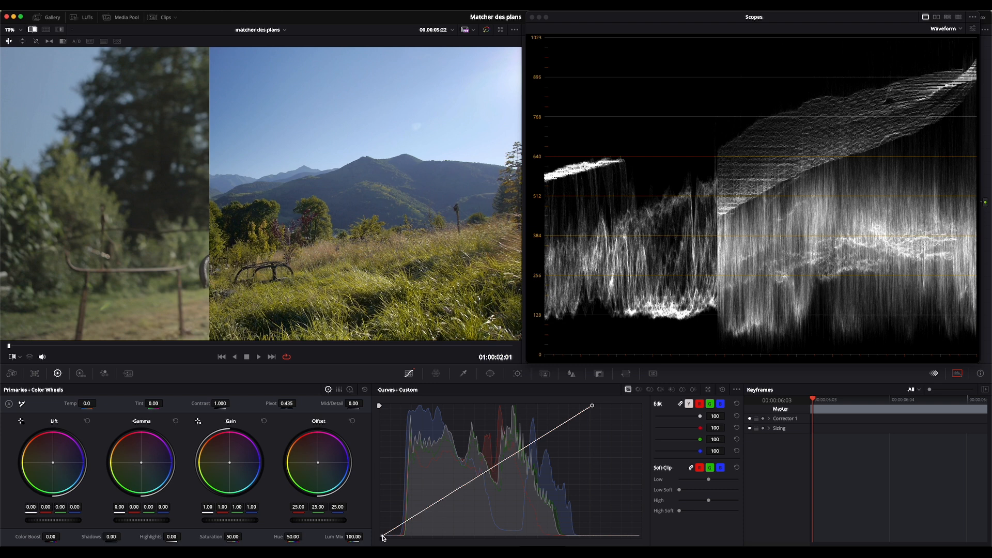
drag(382, 536, 394, 537)
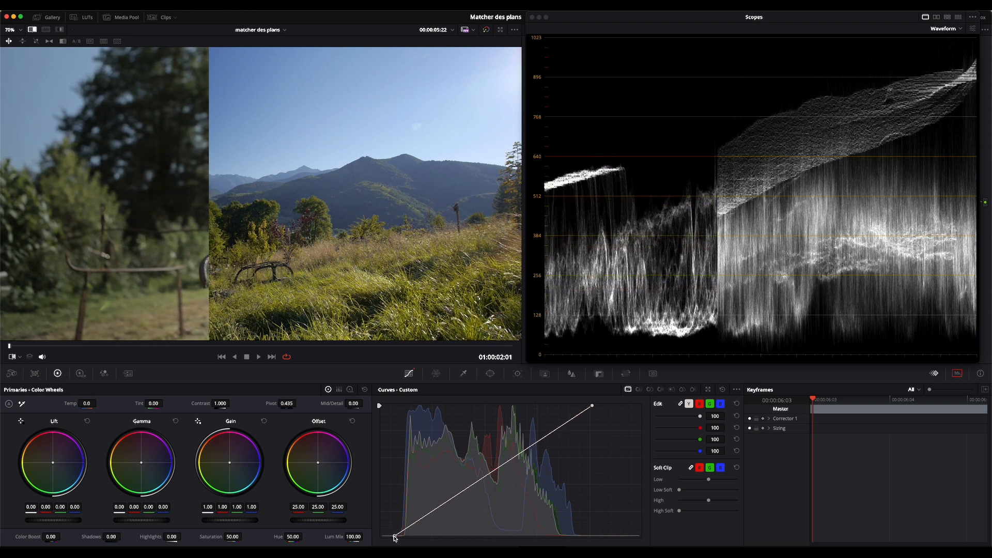
drag(208, 193, 351, 200)
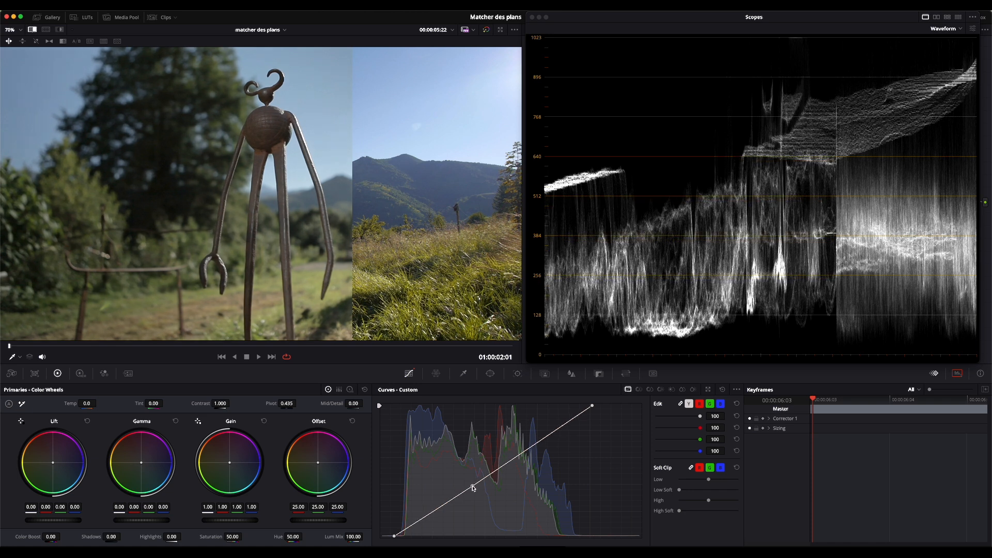
Lower the curve's midtones, brighten highlights a bit more, and turn off the wipe
drag(472, 487, 474, 497)
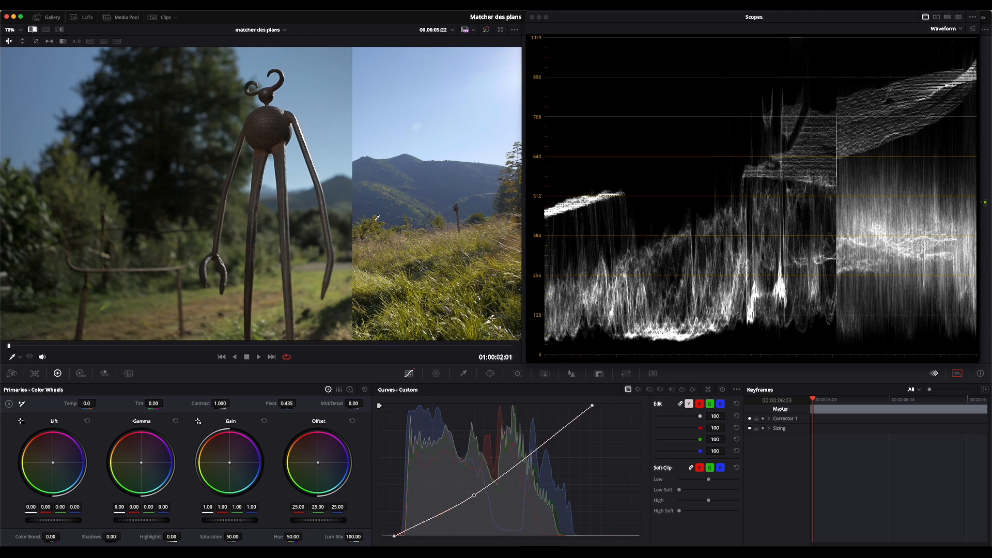
drag(592, 406, 572, 406)
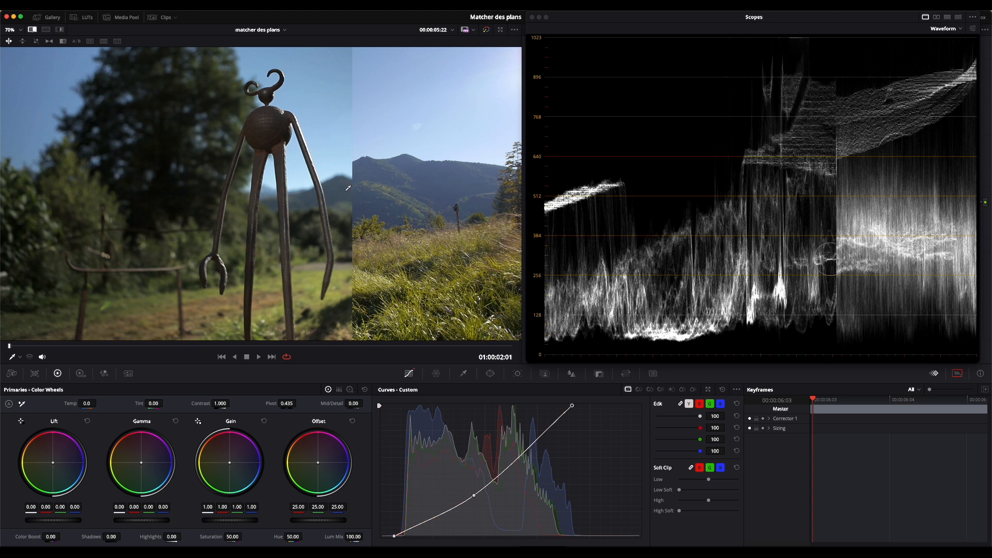
key(ctrl+w)
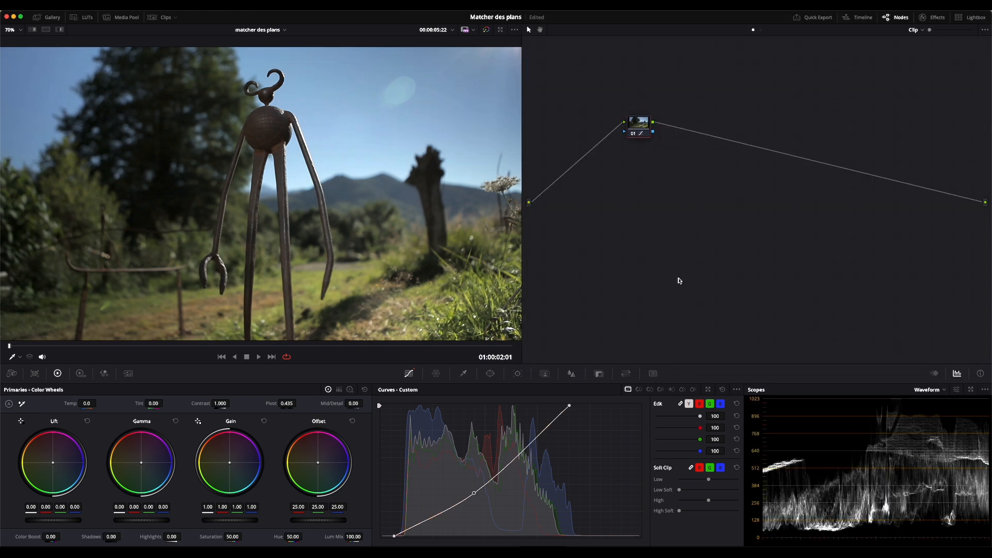
Add serial node 02 after node 01 and set the scope to RGB Parade
key(alt+s)
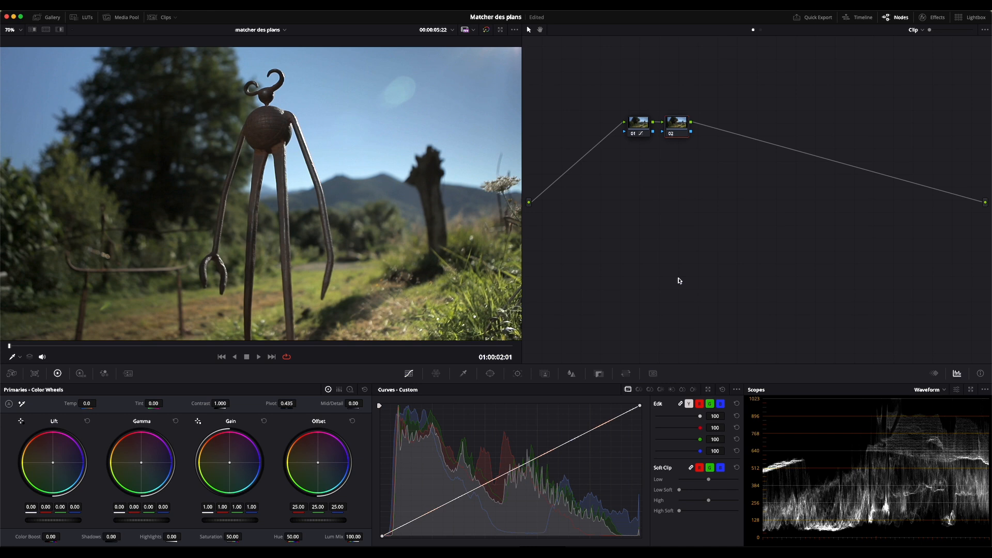
click(933, 391)
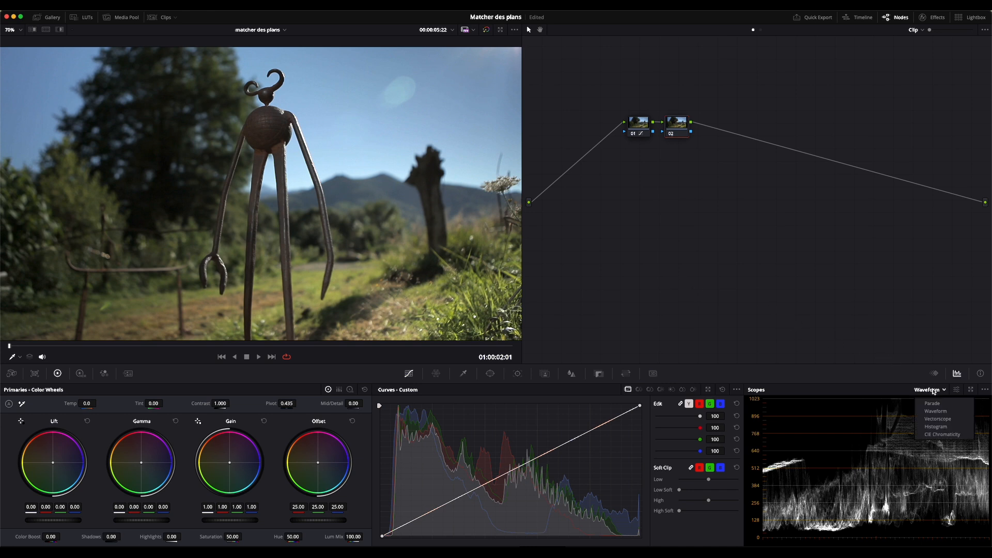
click(932, 403)
Enlarge the parade and split-screen the statue clip against the mountain still again
click(971, 390)
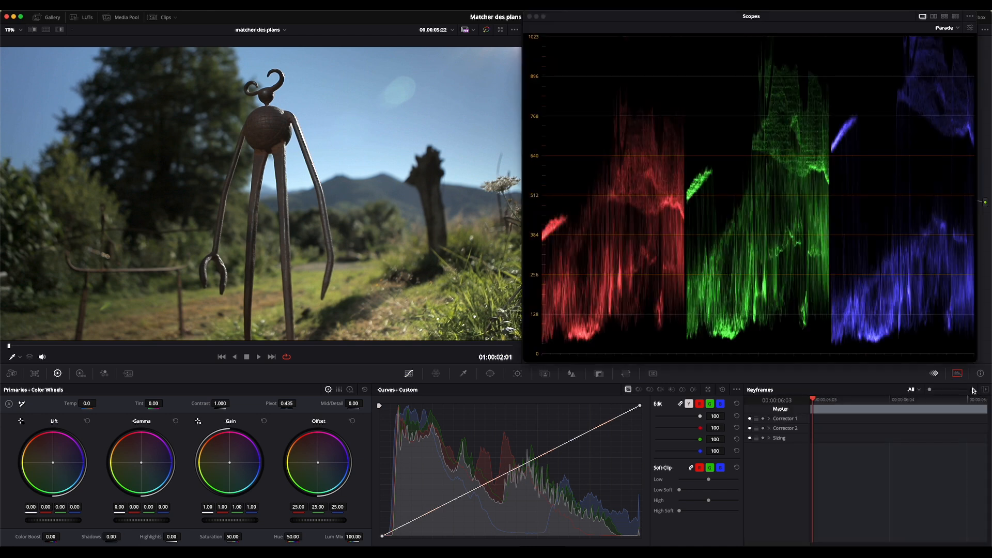
click(32, 29)
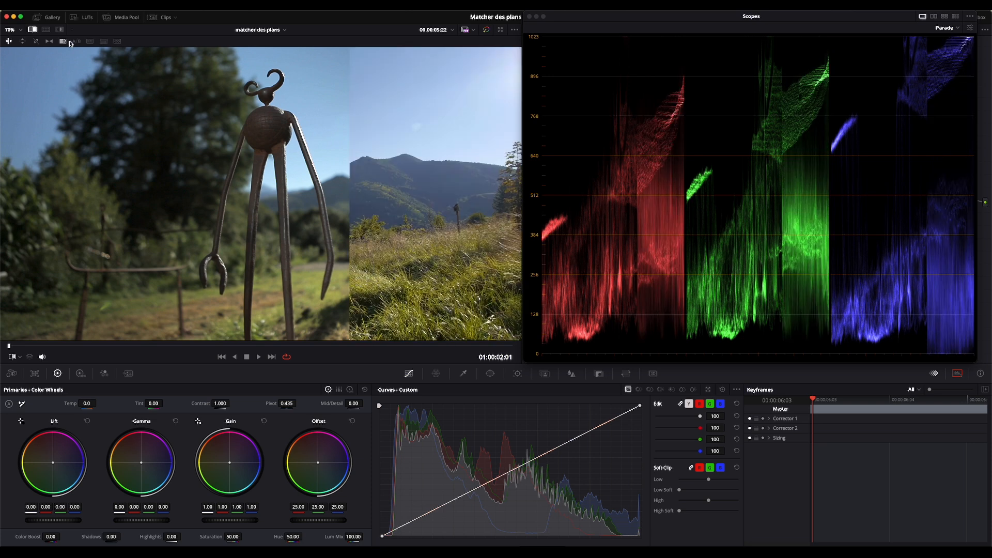
mouse_move(364, 146)
mouse_down()
mouse_move(210, 144)
mouse_move(451, 143)
mouse_move(126, 144)
mouse_move(380, 149)
mouse_up()
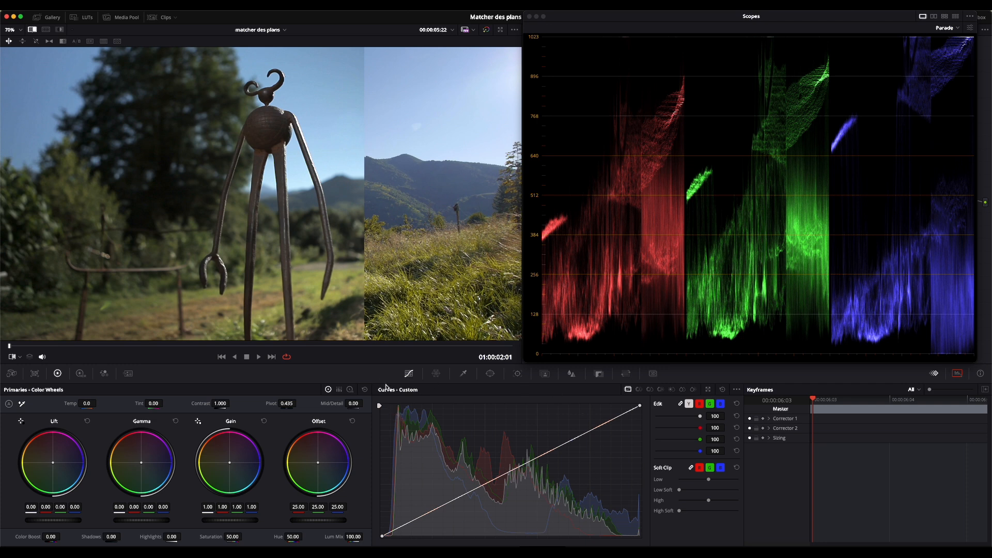
In primary bars, reset gain, set luminance mix near 68 and red gain to 1.09
click(339, 391)
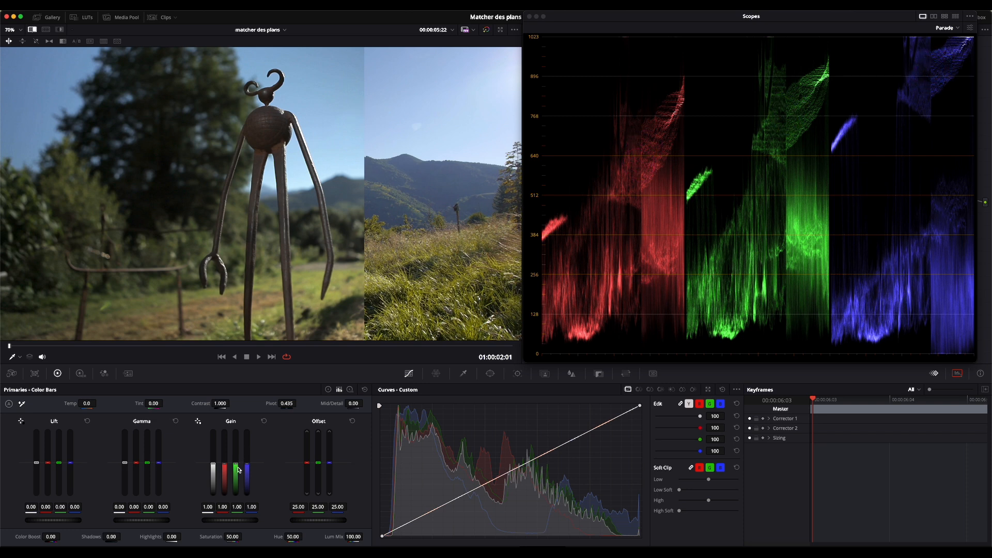
drag(235, 464, 225, 463)
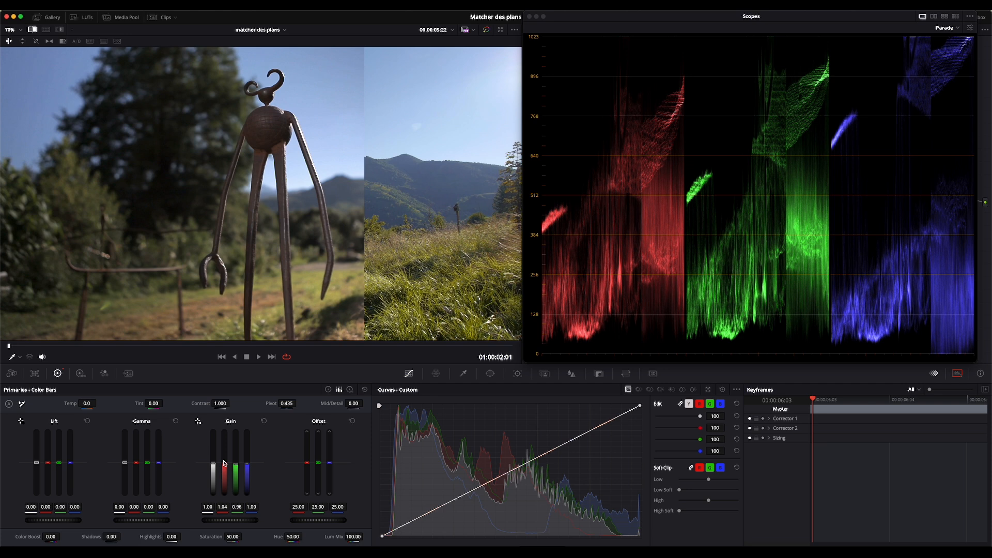
click(264, 421)
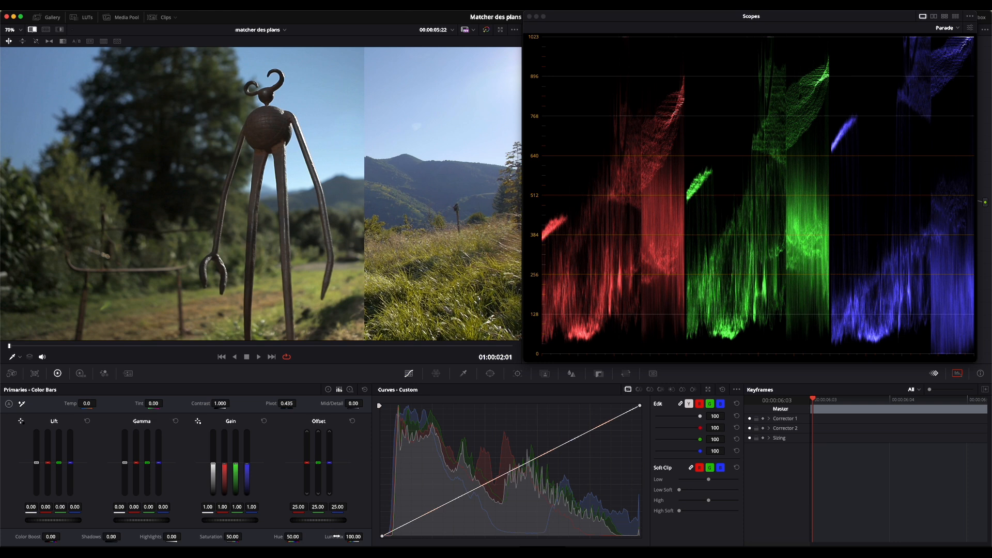
drag(353, 536, 336, 536)
mouse_move(224, 478)
mouse_down()
mouse_move(225, 467)
mouse_move(224, 484)
mouse_up()
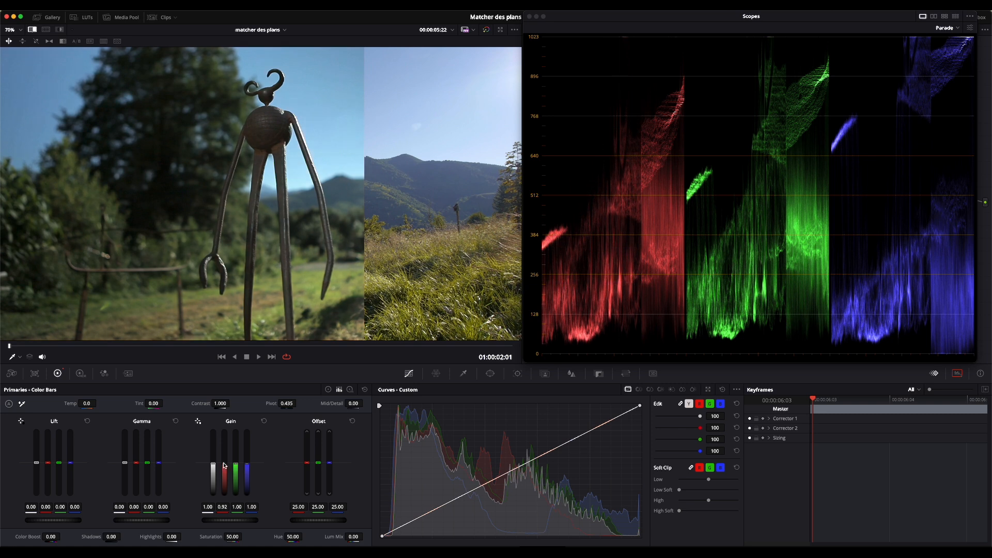
mouse_move(224, 465)
mouse_down()
mouse_move(237, 472)
mouse_move(225, 471)
mouse_up()
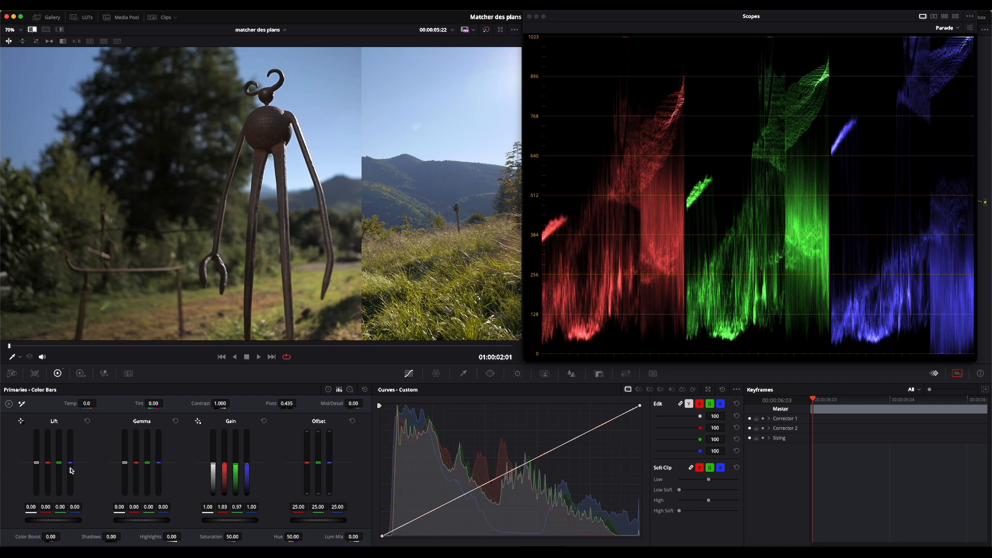
Set lift blue to -0.04 and gamma red -0.03, blue 0.05, adjusting the wipe divider
drag(71, 470, 71, 472)
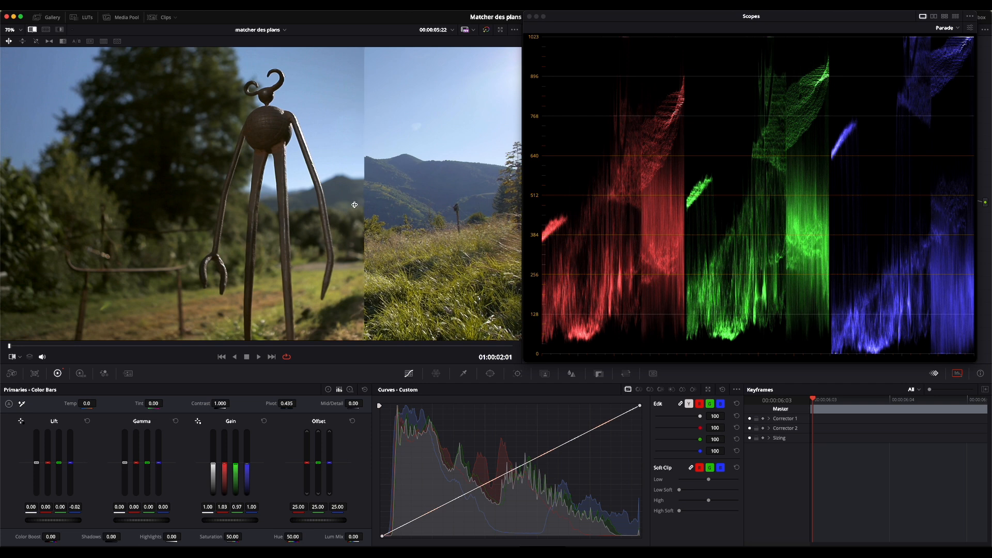
drag(361, 195, 349, 196)
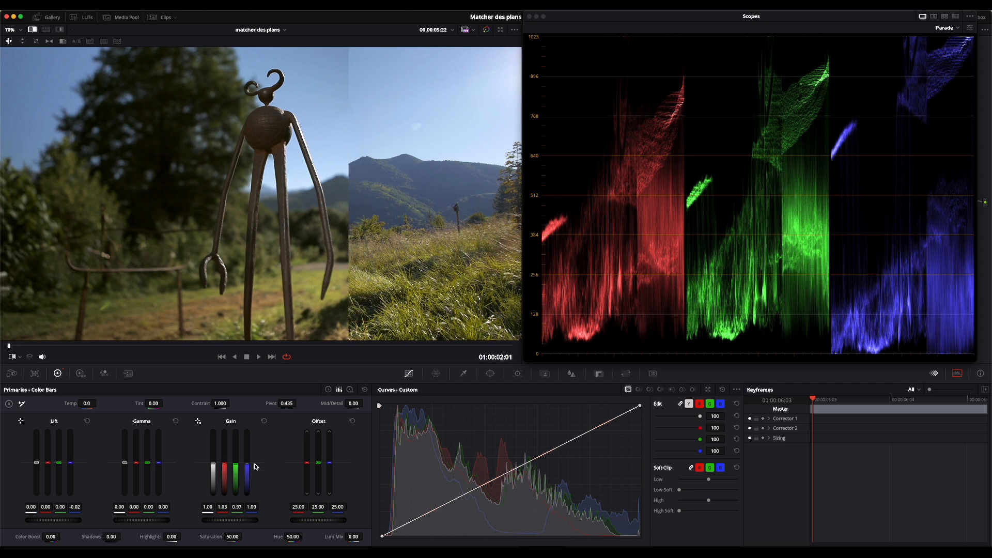
drag(146, 470, 136, 469)
drag(201, 173, 348, 176)
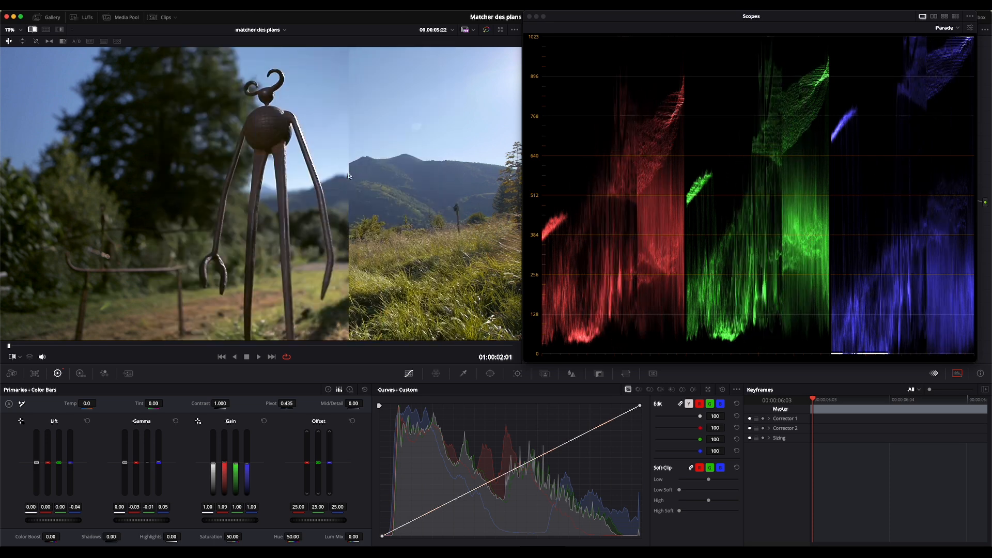
Turn off the wipe and switch the scope from RGB Parade to Vectorscope
click(32, 30)
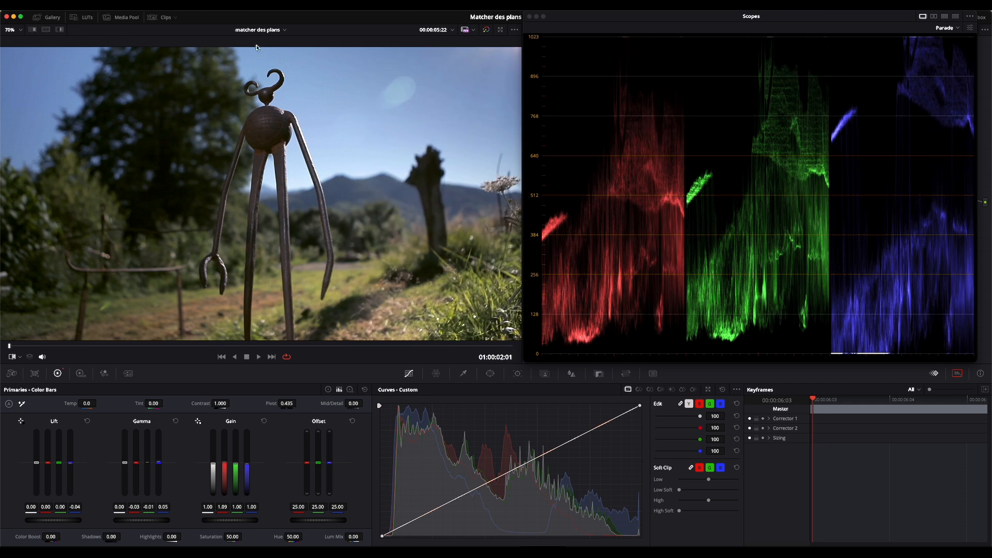
click(945, 29)
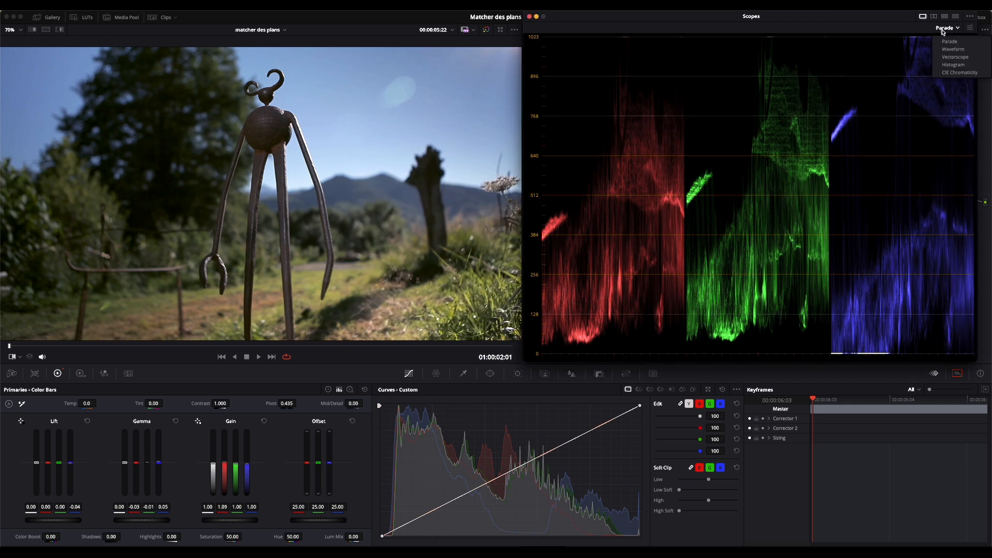
click(954, 57)
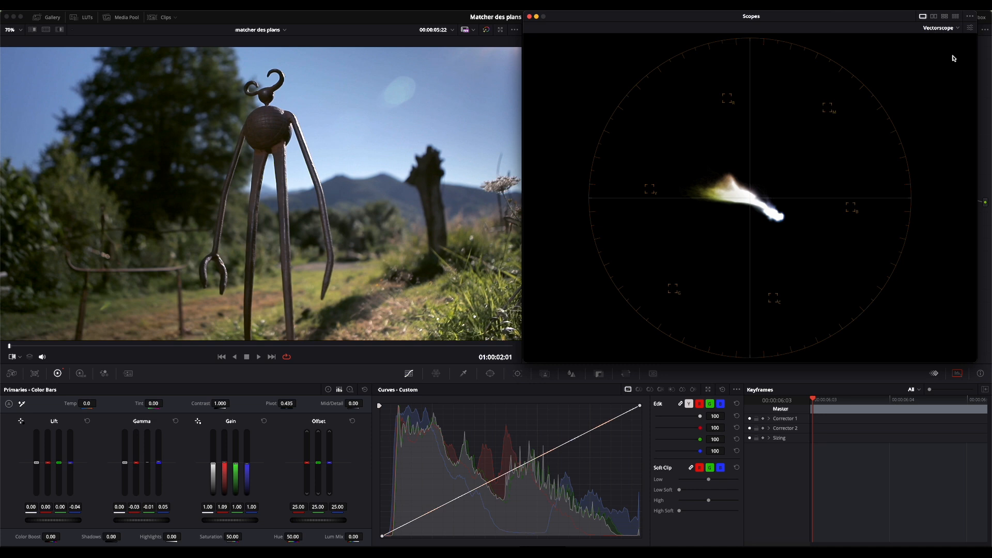
Flip between the mountain reference clip and the statue clip, ending on the statue
key(Up)
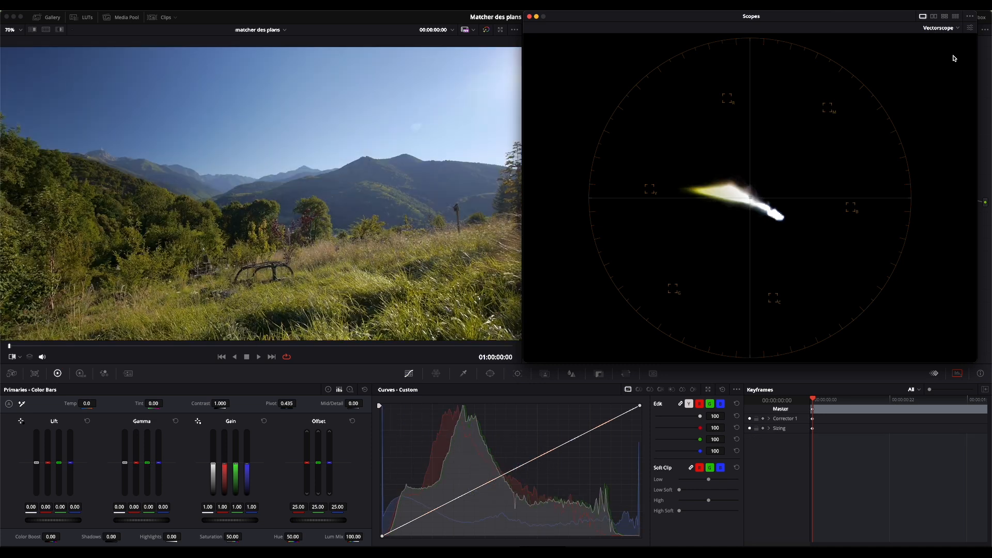
key(Down)
key(Up)
key(Down)
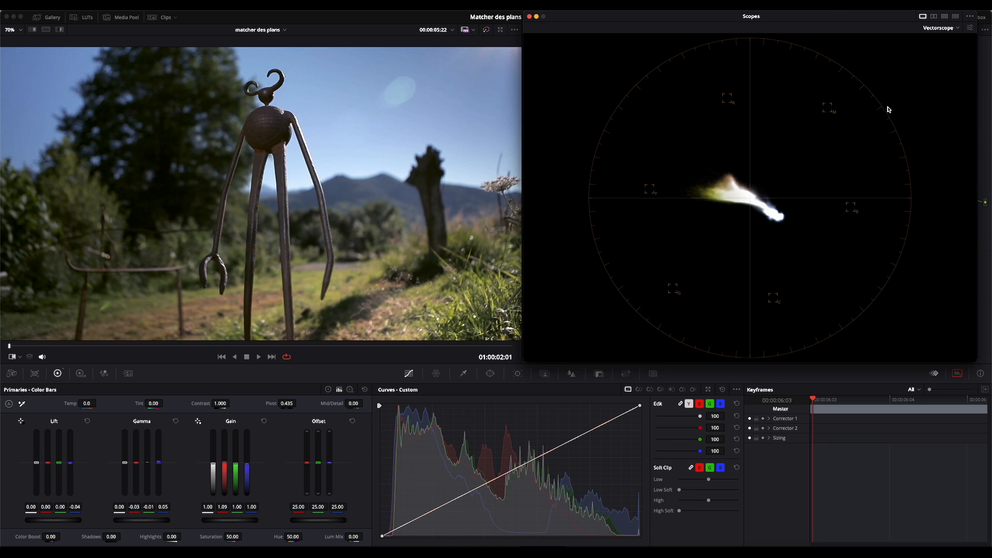
Slightly rotate the yellow hues with a Hue vs Hue curve, checking the landscape reference
click(640, 389)
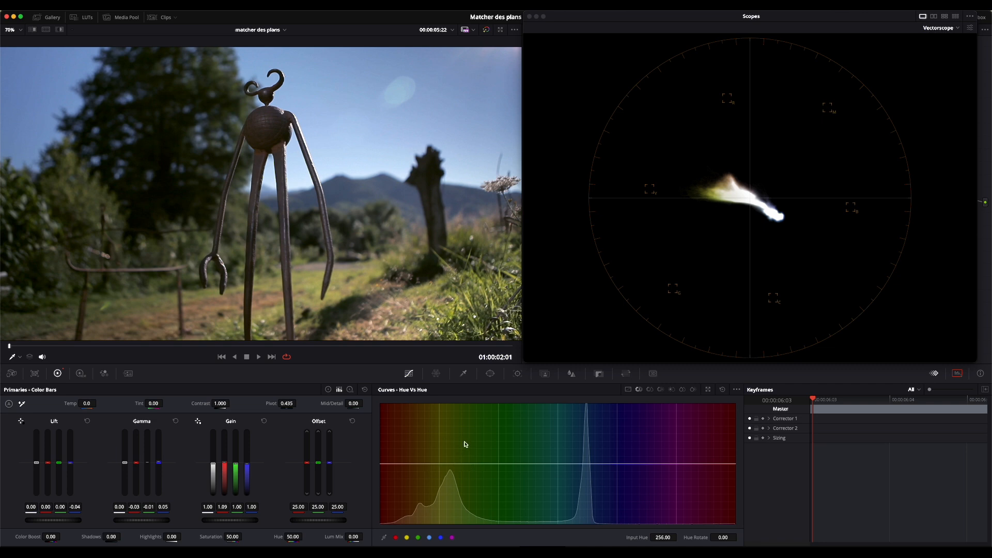
click(407, 537)
drag(440, 464, 440, 465)
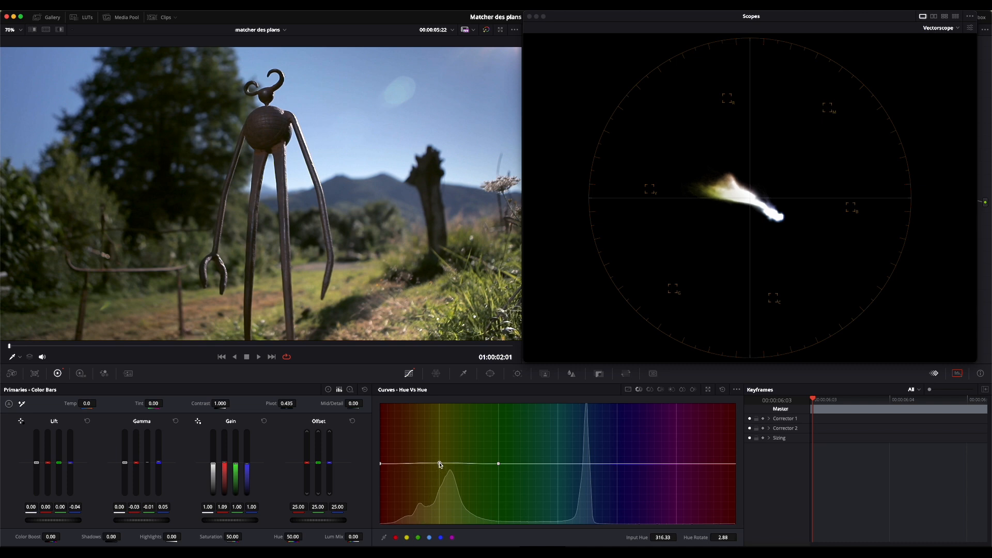
key(Up)
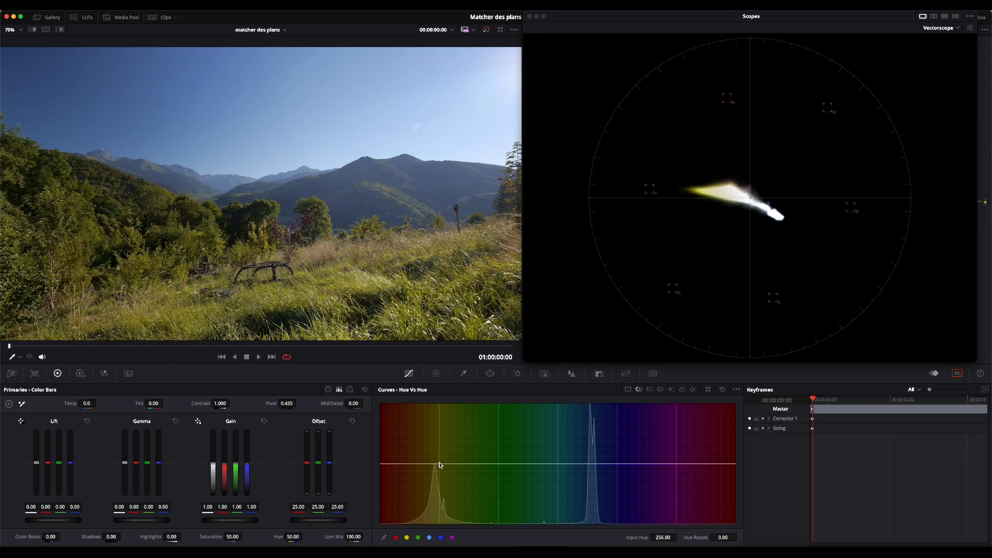
key(Down)
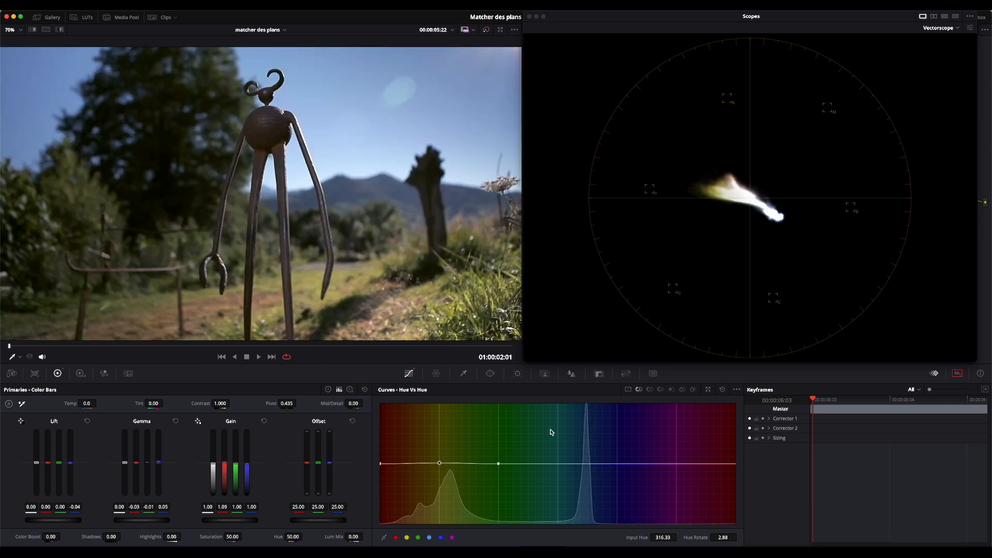
Raise yellow saturation on a Hue vs Sat curve, then check with a split and turn it off
click(650, 389)
click(406, 538)
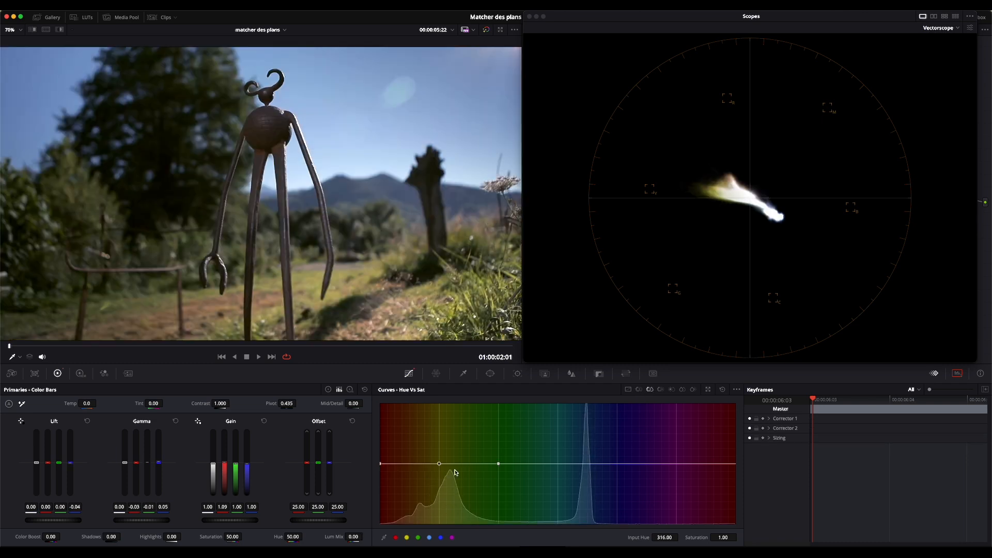
drag(450, 464, 450, 446)
drag(485, 215, 290, 213)
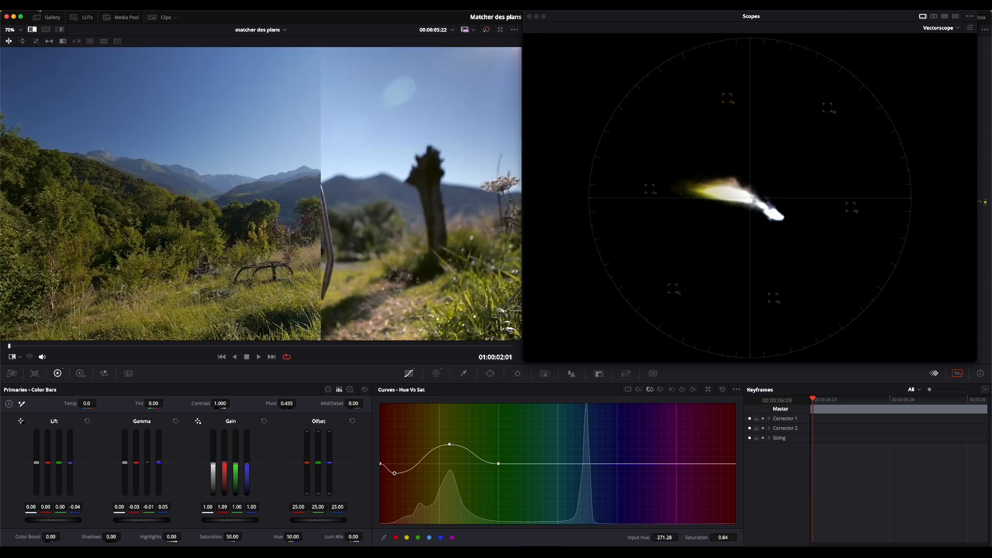
click(33, 30)
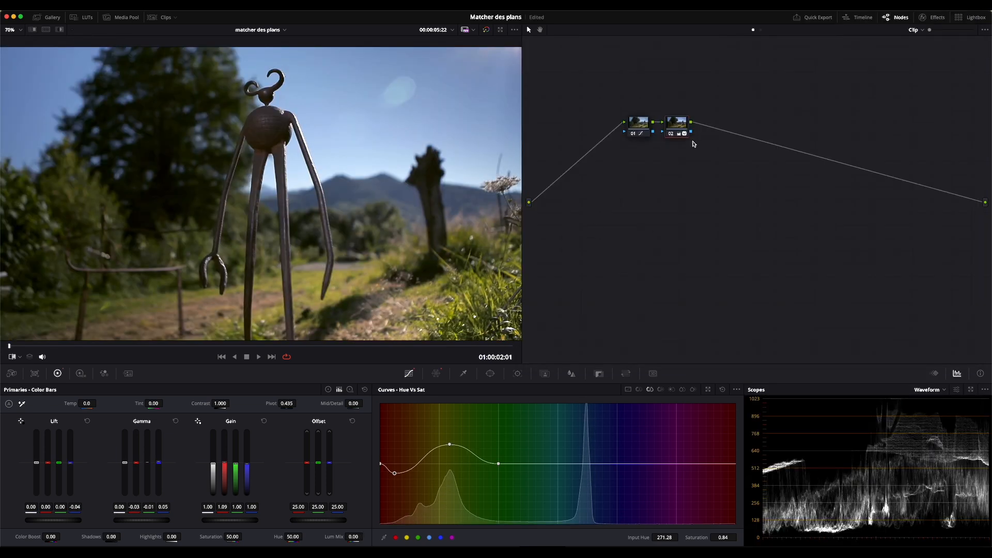
Toggle node 02 off for a before/after check and set its composite mode to Color
key(super+d)
key(super+d)
key(super+d)
key(super+d)
right_click(679, 126)
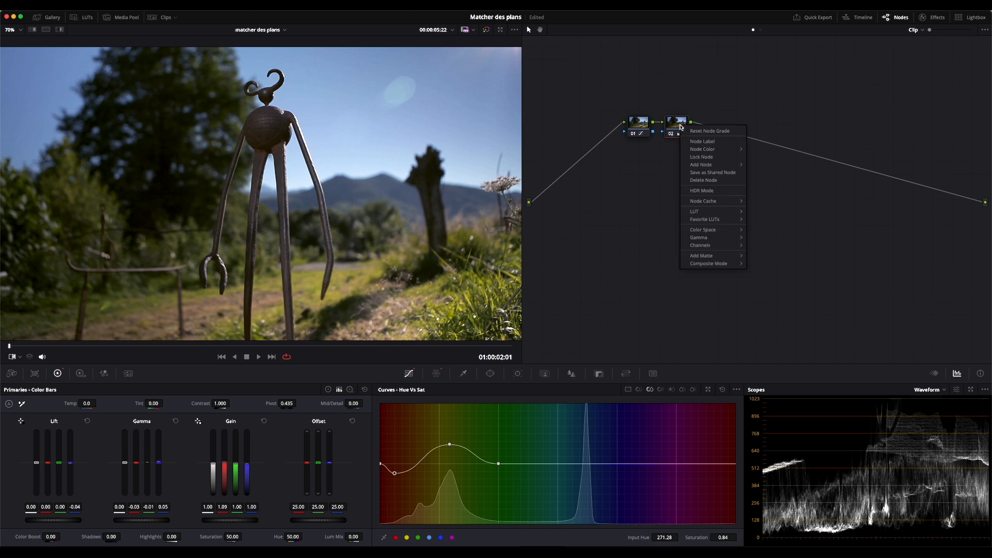
mouse_move(717, 265)
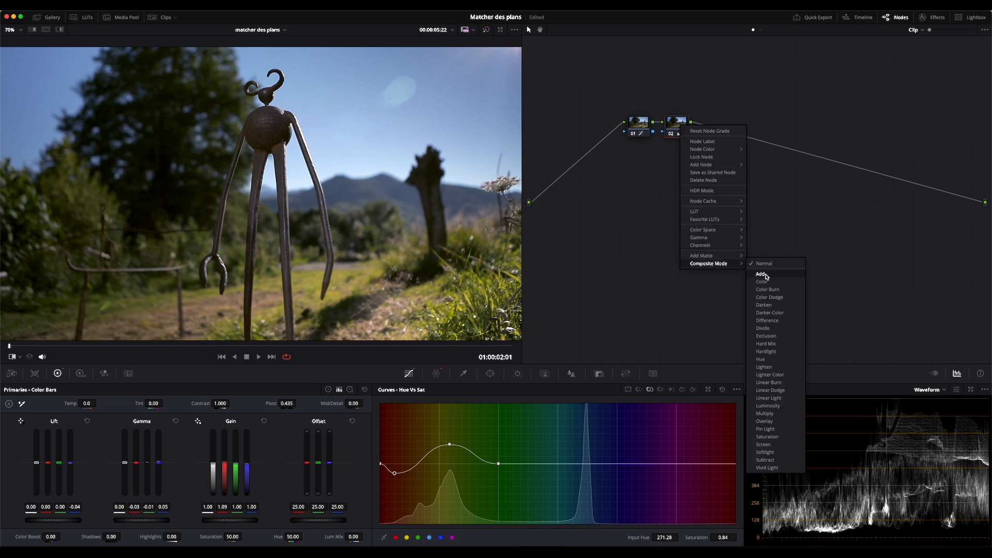
click(767, 282)
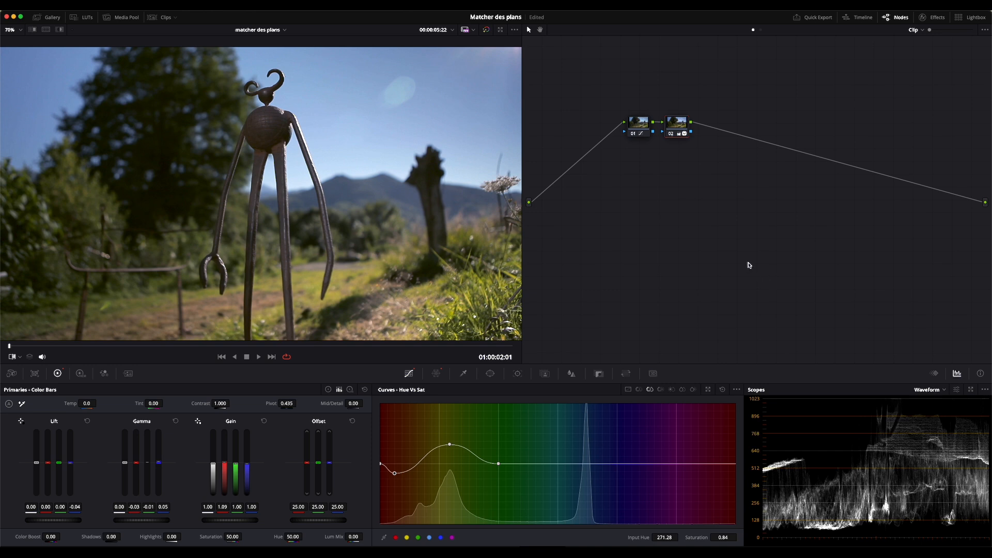
Set node 02's composite mode back to Normal
right_click(684, 126)
mouse_move(734, 264)
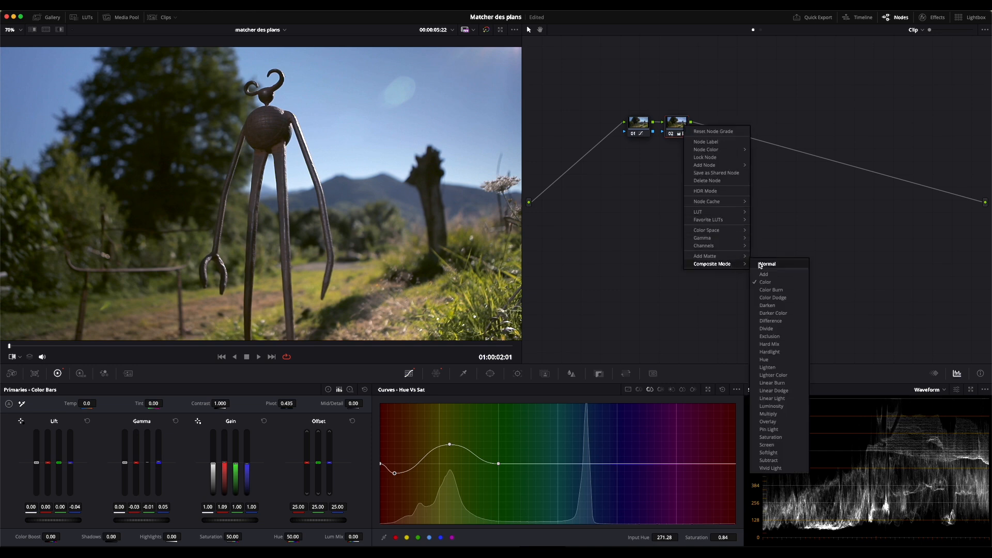
click(764, 265)
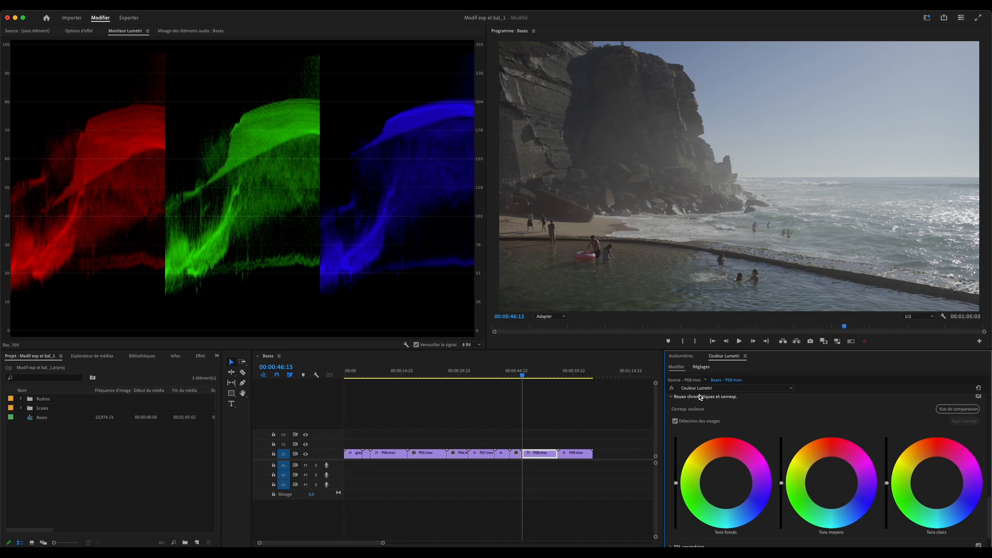
Compare the beach clip side by side with the portrait reference frame and tint its highlights slightly
click(960, 410)
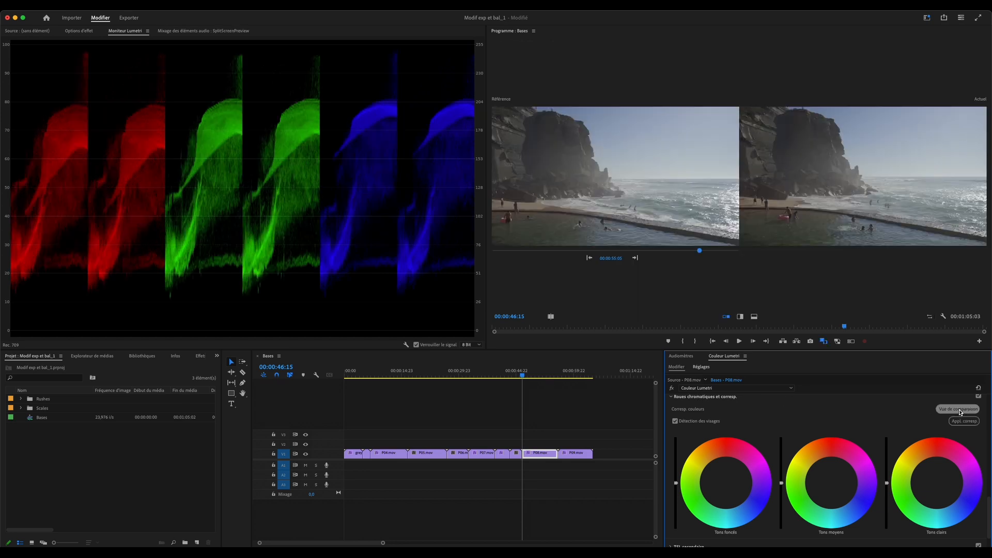
drag(700, 251, 730, 253)
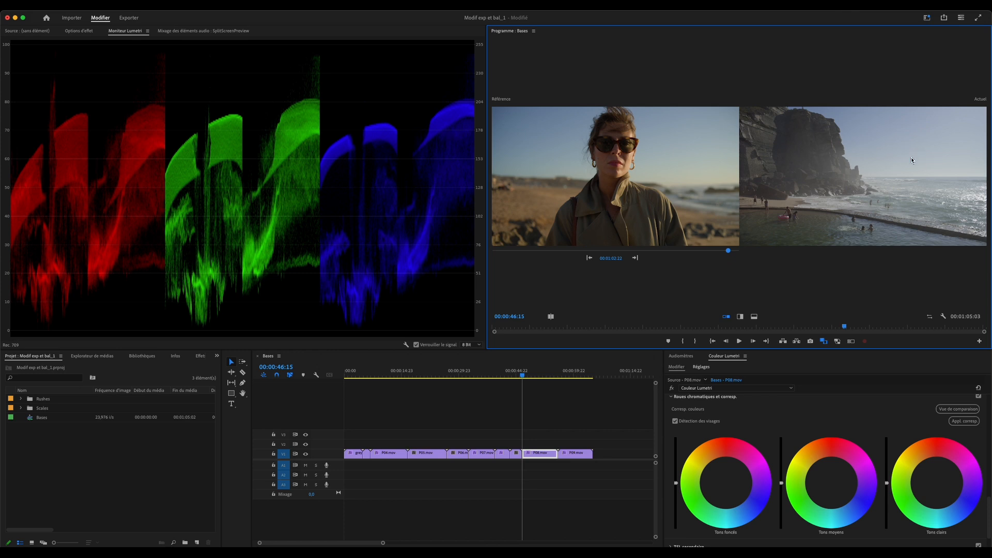
click(75, 144)
drag(937, 484, 930, 468)
Pull the blue RGB curve down, raise the blue and red black points, and select the green channel
scroll(901, 451, up, 5)
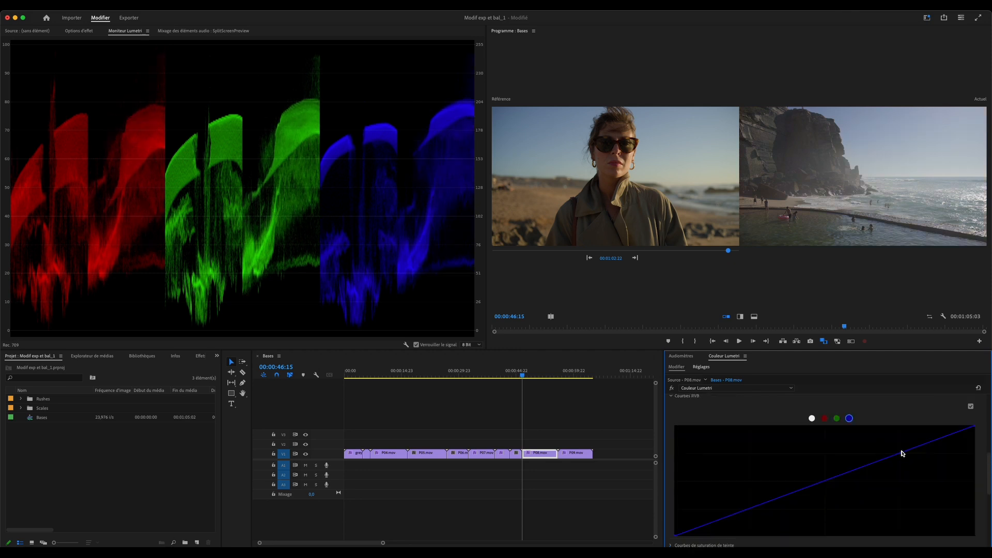
drag(916, 453, 918, 457)
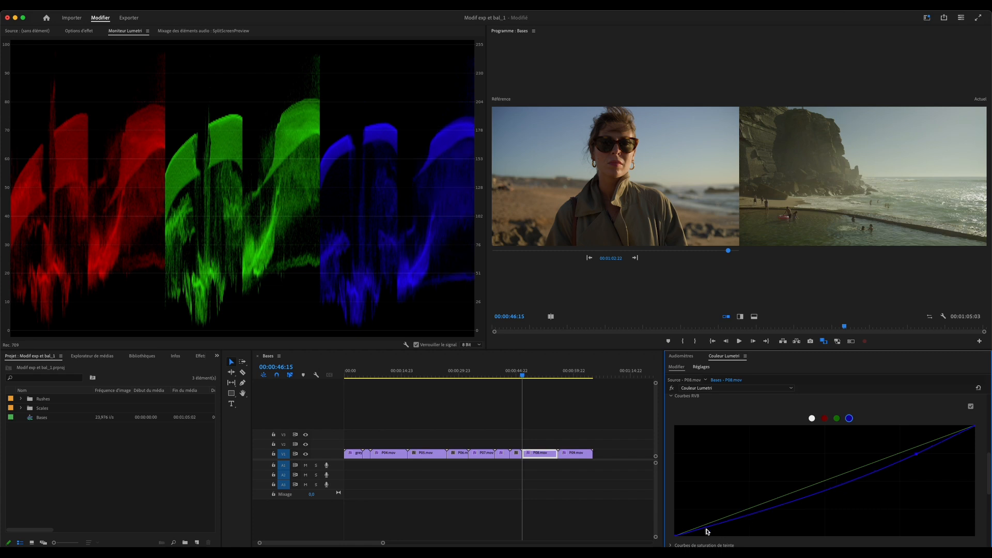
drag(680, 537, 707, 539)
click(824, 418)
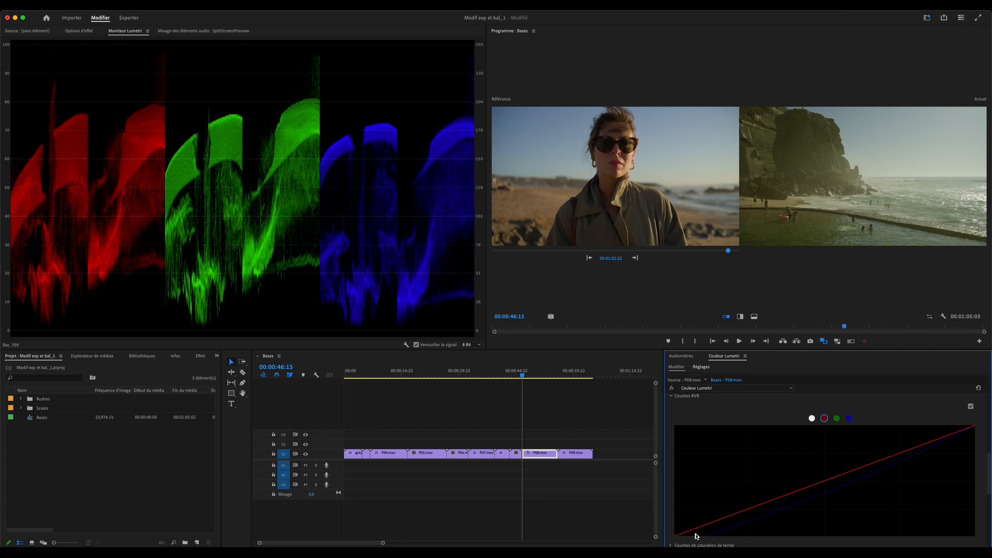
drag(680, 536, 704, 540)
click(837, 418)
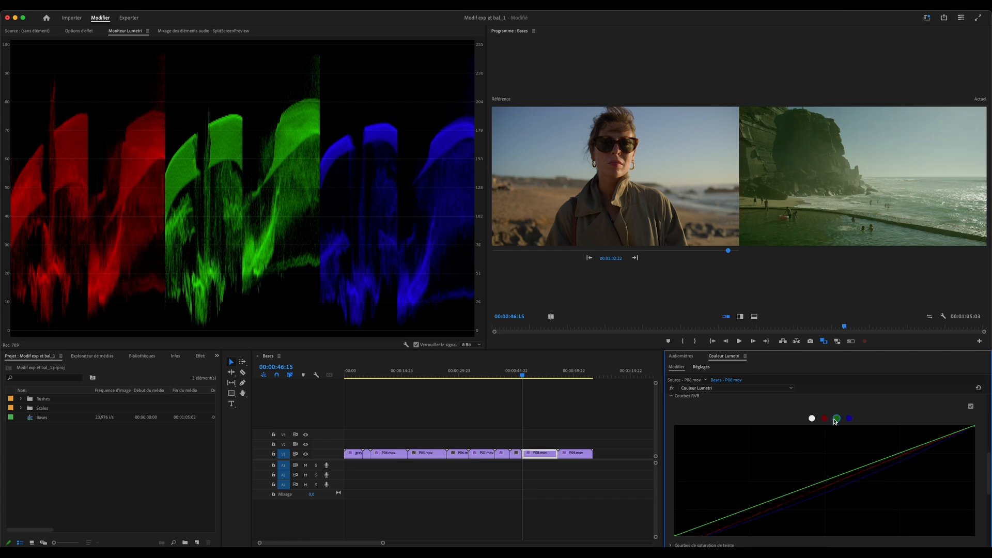